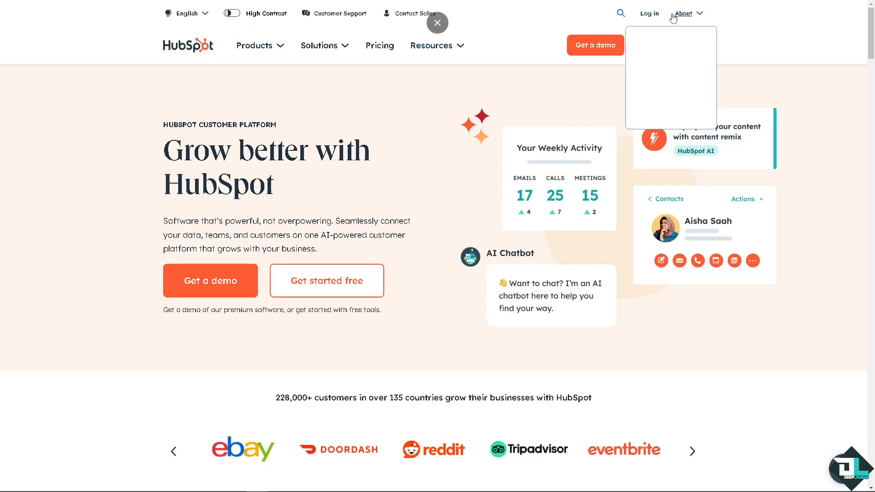
Go to the HubSpot login page and follow the link for getting started with a free account.
click(649, 14)
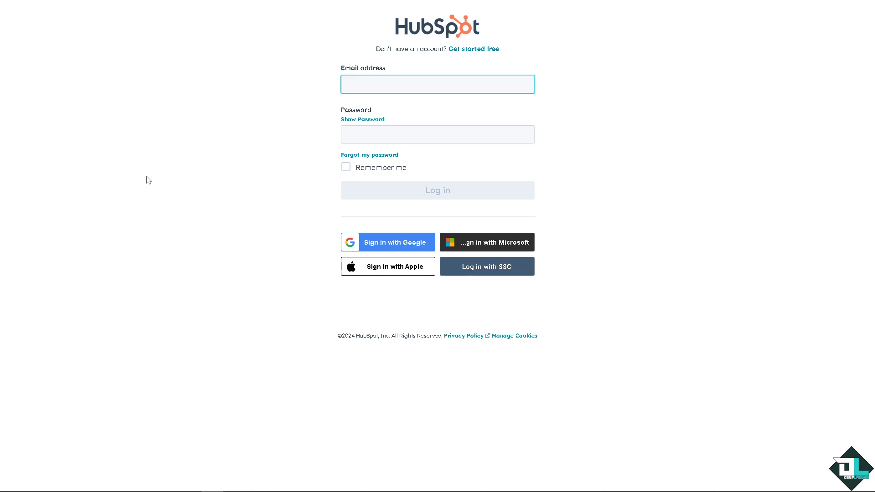
click(468, 48)
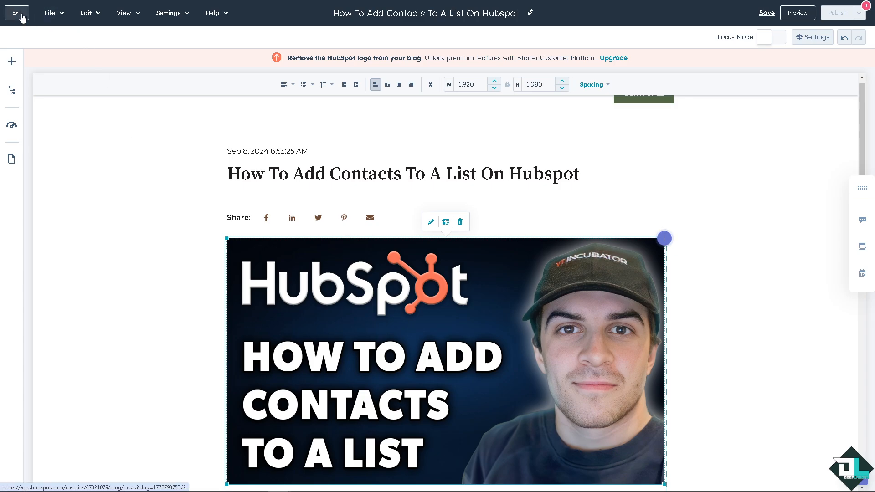
Exit the blog post editor and open the CRM contacts overview.
click(23, 17)
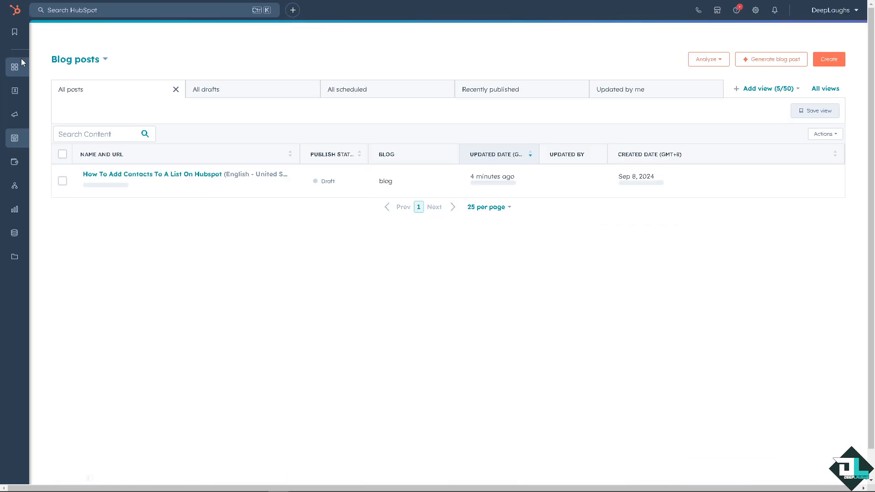
mouse_move(21, 93)
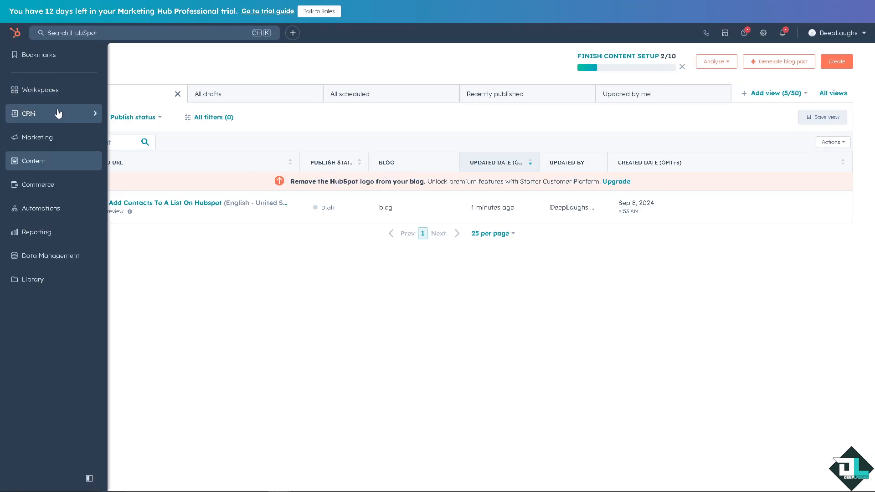
click(60, 116)
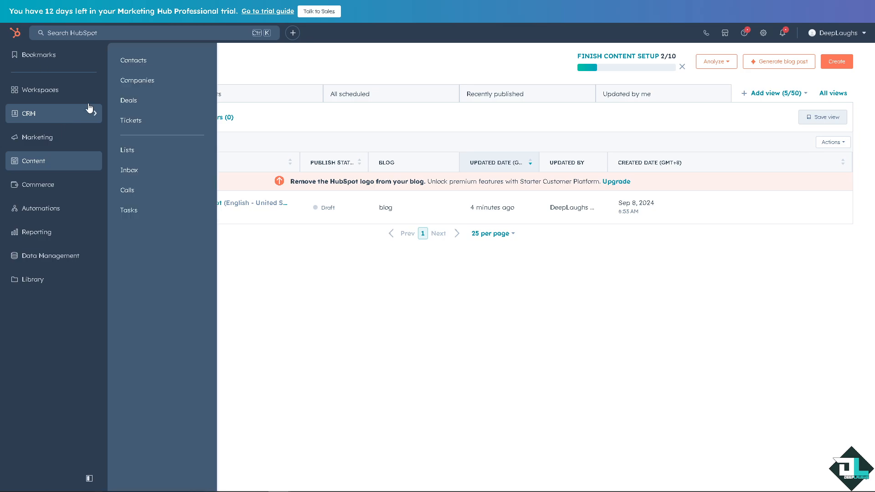
click(127, 61)
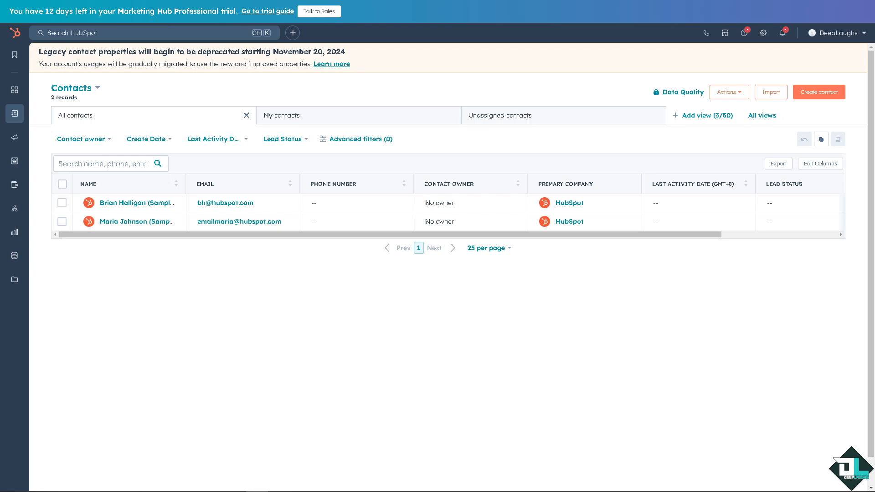
Widen the Name column of the contacts table and select the first sample contact.
drag(185, 180, 233, 179)
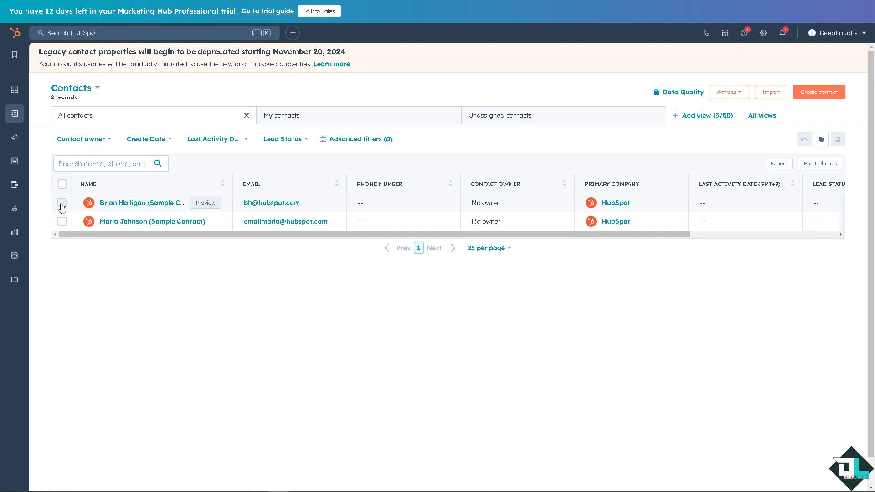
click(62, 203)
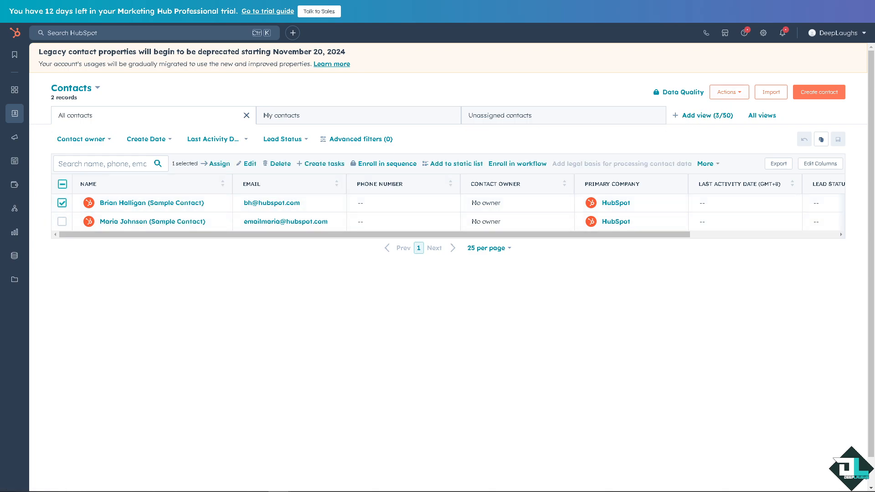
Open the first sample contact's record and go to managing its list memberships.
click(122, 204)
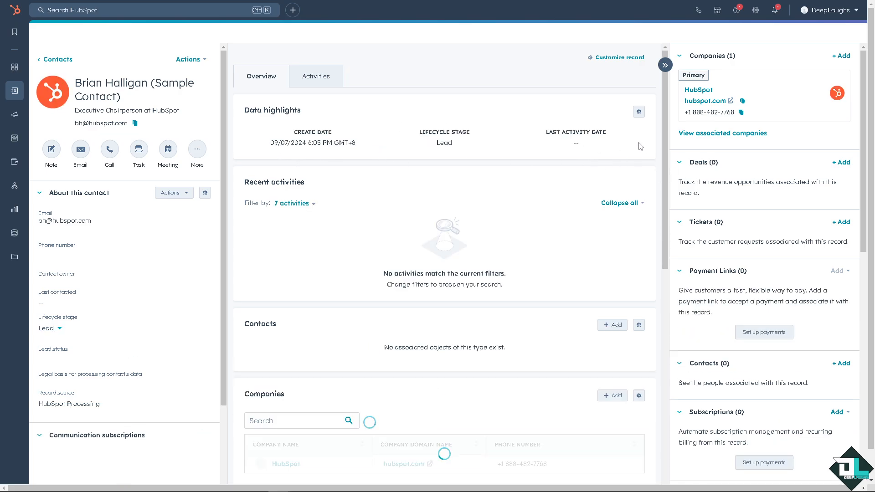
scroll(748, 188, down, 1)
scroll(748, 187, down, 4)
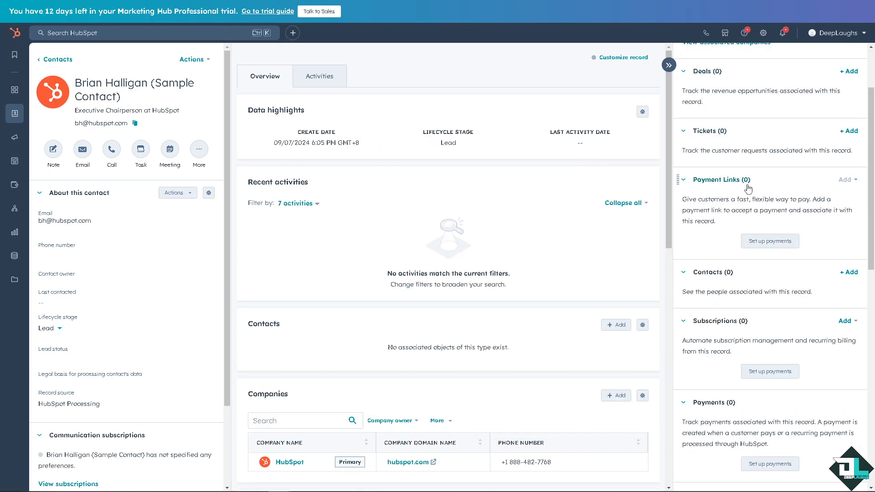
scroll(747, 187, down, 6)
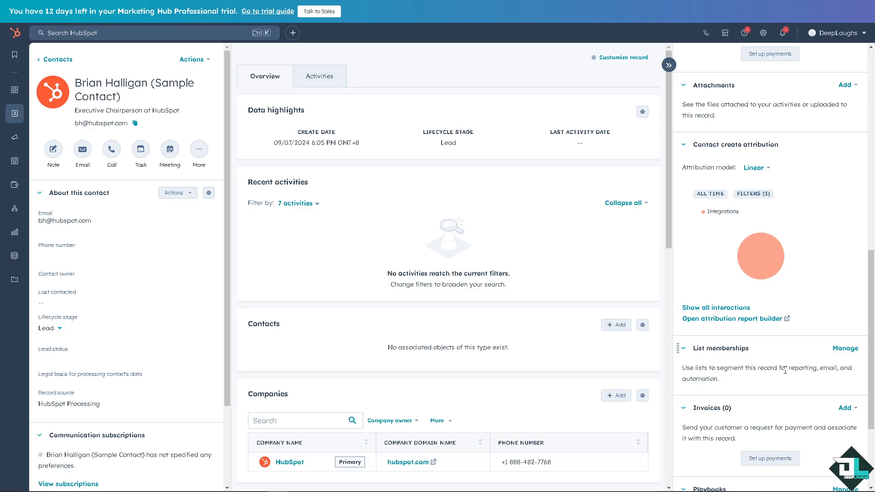
click(845, 348)
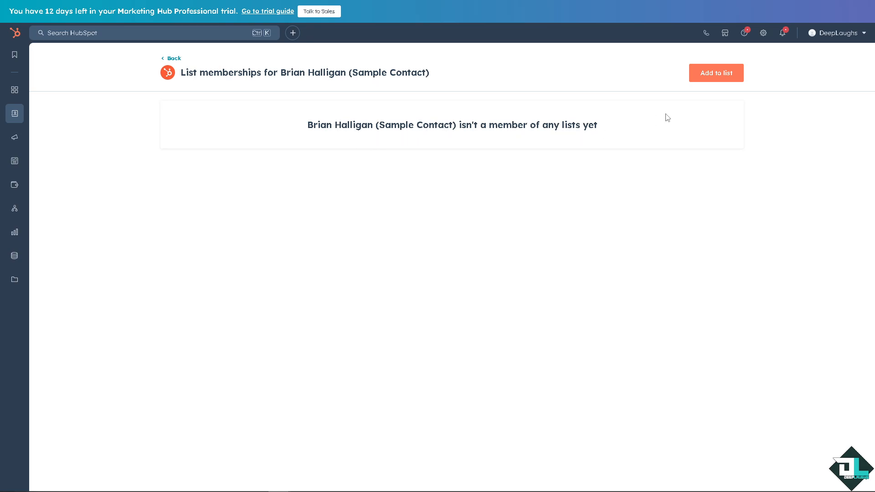
From the contact's add-to-list dialog, create a static contact list named "How To Add Contacts To A List On Hubspot".
click(713, 77)
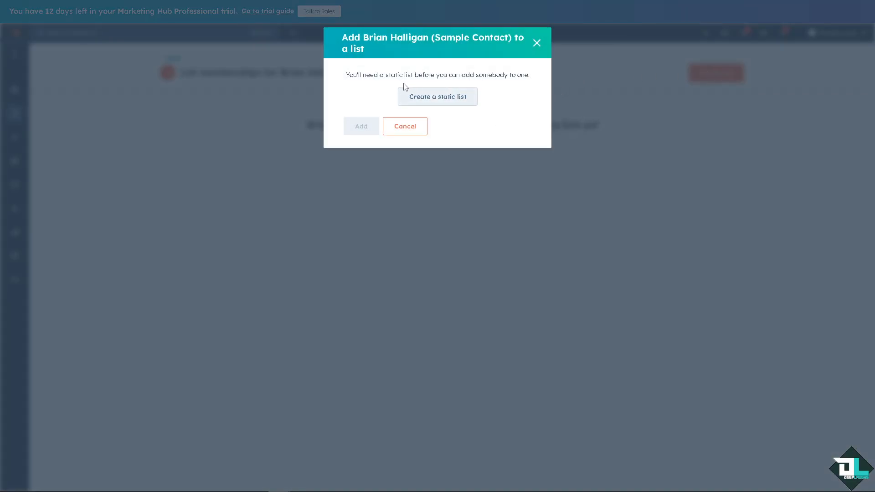
click(451, 99)
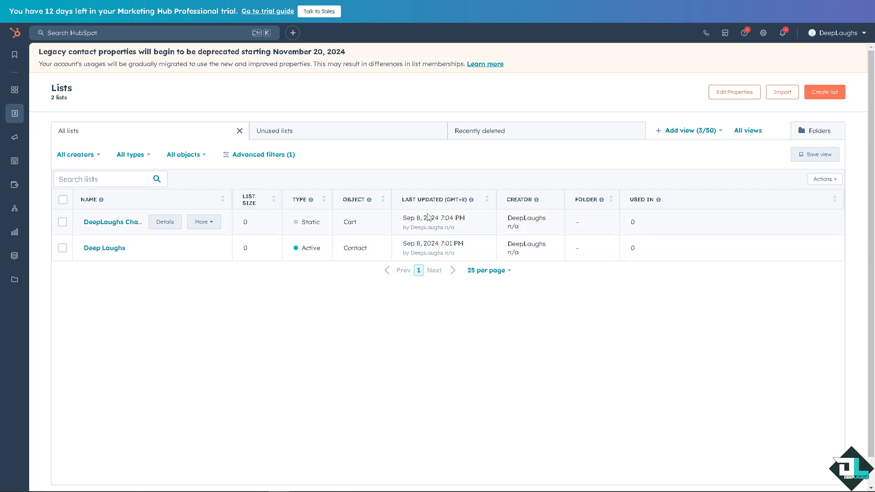
click(825, 93)
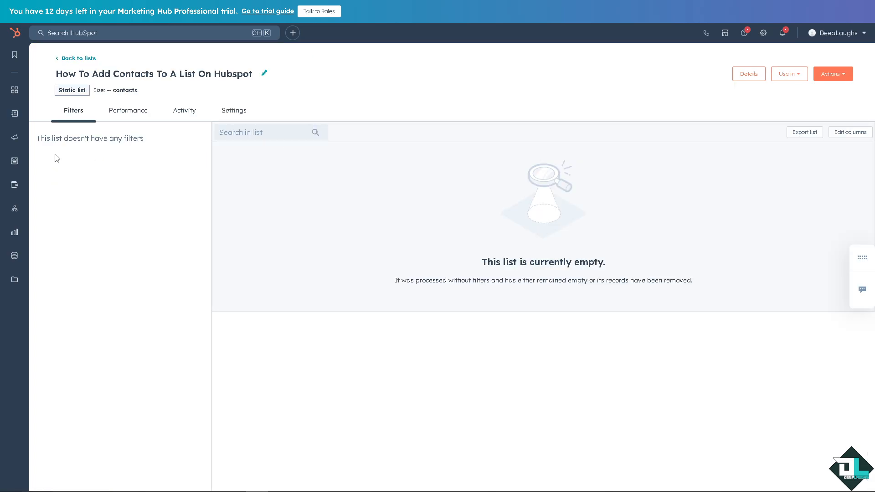
Return to the CRM contacts, reopen the first sample contact and go to managing its list memberships.
mouse_move(19, 117)
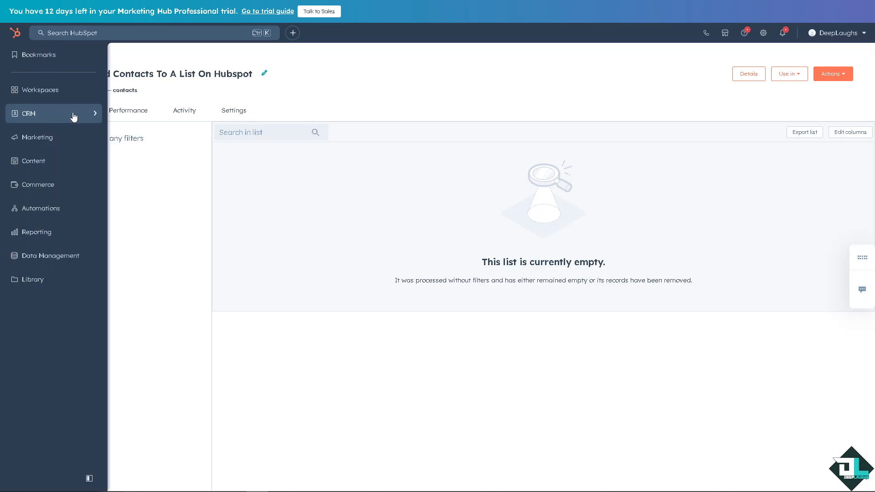
mouse_move(73, 117)
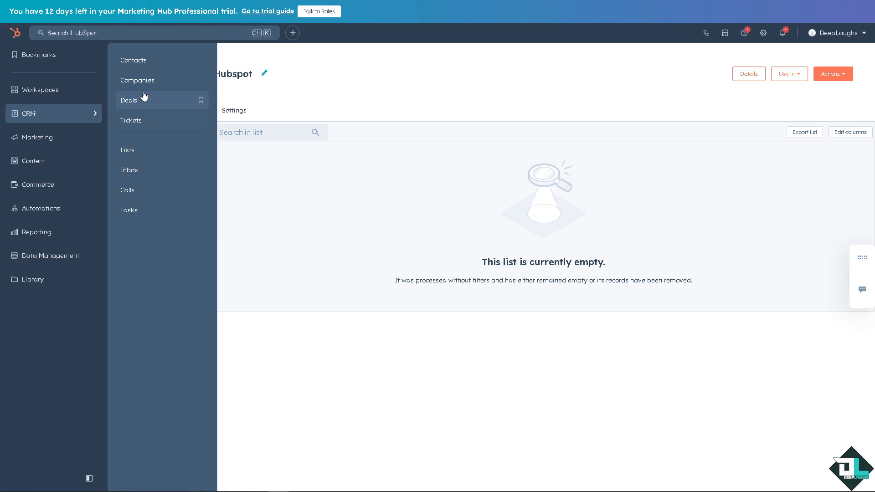
click(142, 65)
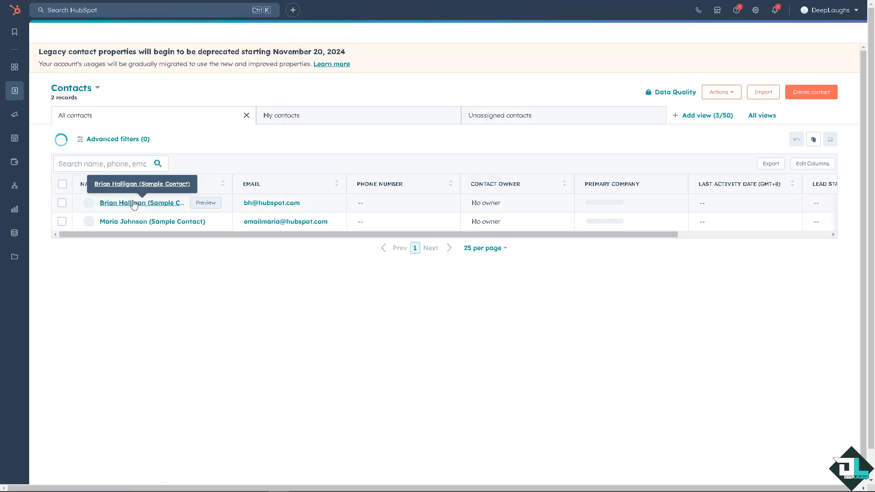
click(132, 203)
scroll(793, 191, down, 5)
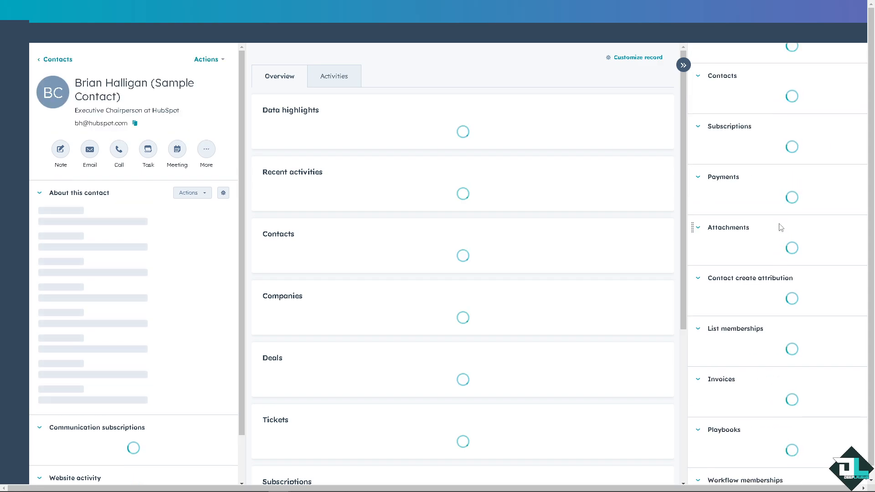
scroll(783, 241, down, 5)
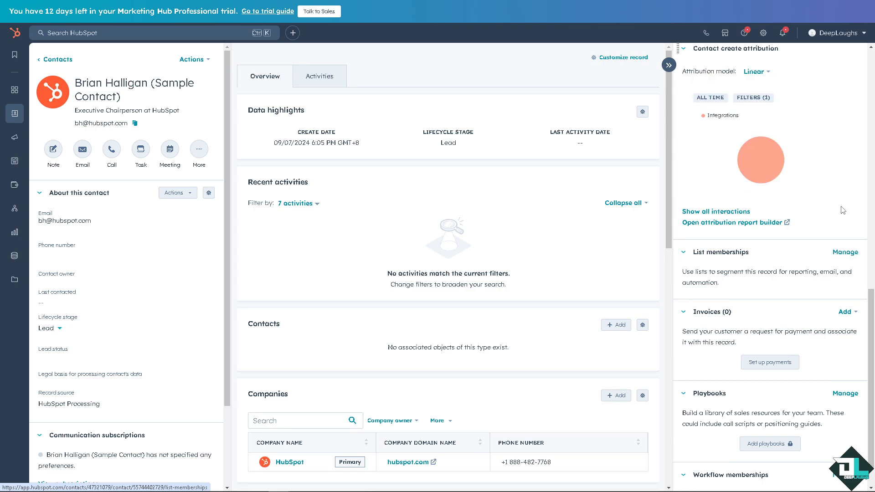
click(845, 252)
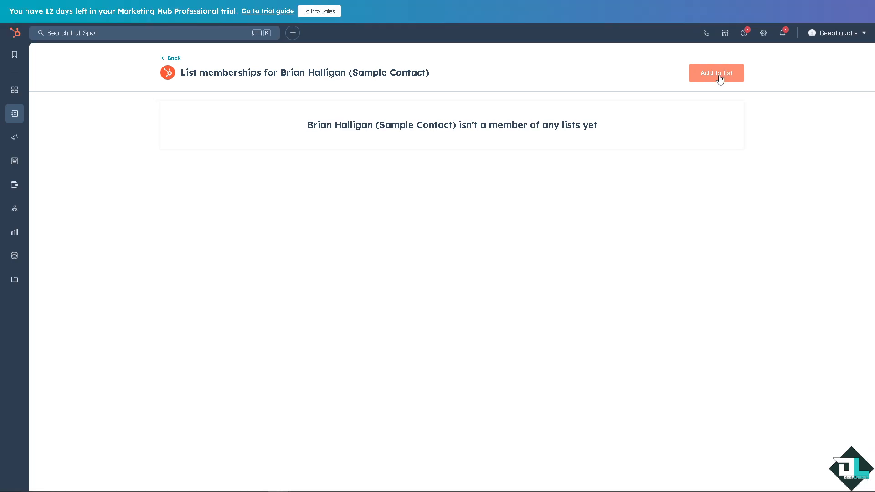
Add the first sample contact to the static list "How To Add Contacts To A List On Hubspot".
click(718, 78)
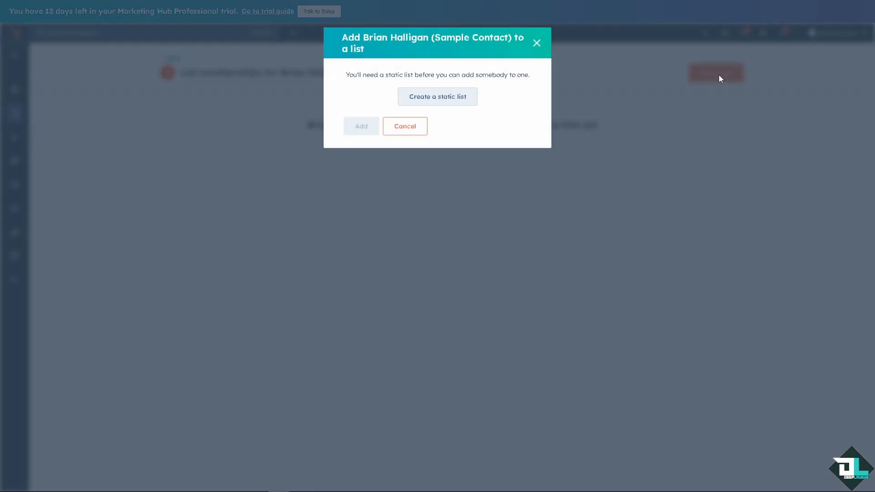
click(445, 82)
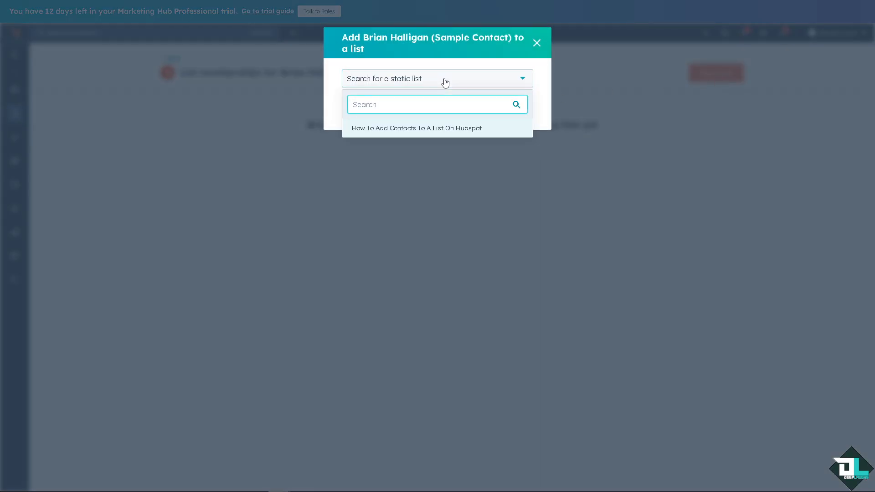
click(417, 130)
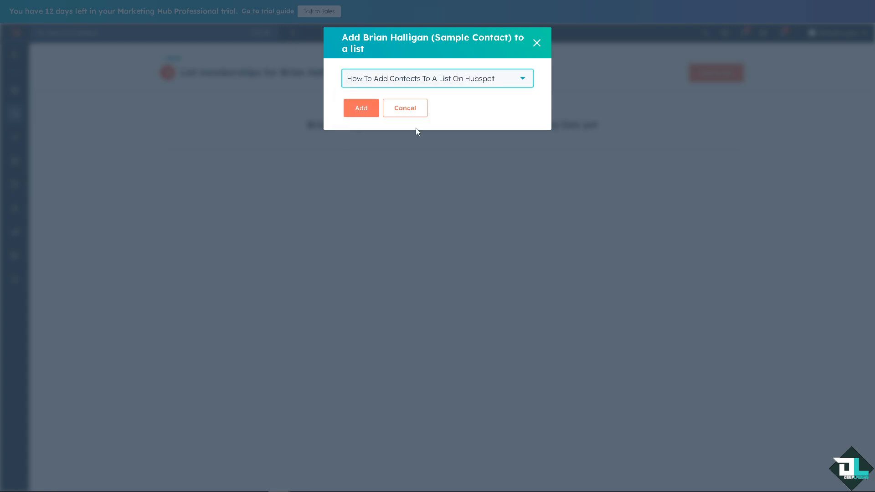
click(364, 113)
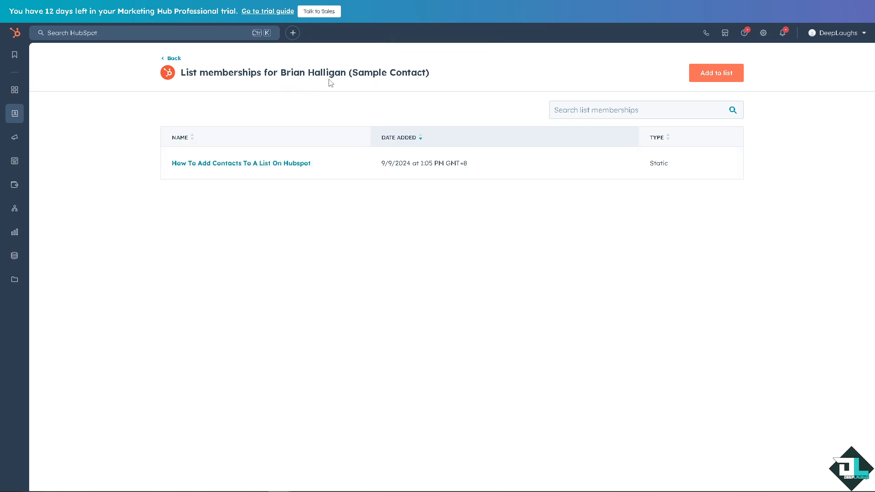
Return to the CRM contacts, open the second sample contact and go to managing its list memberships.
mouse_move(21, 133)
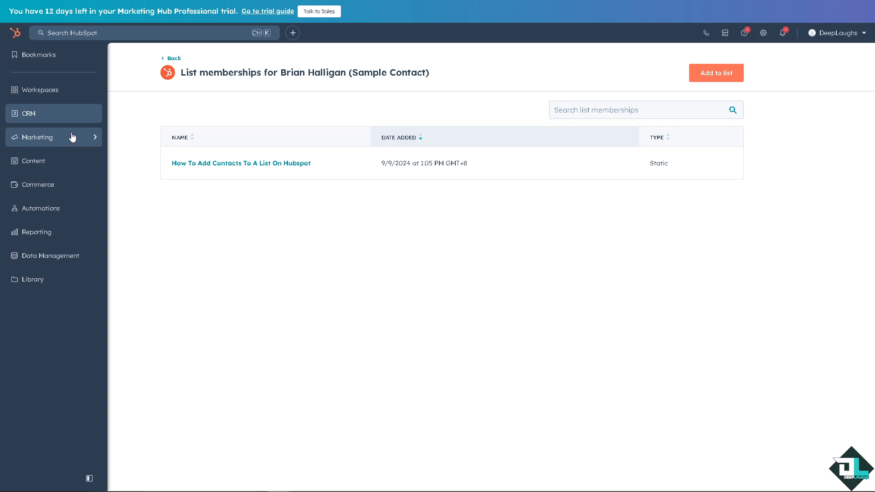
mouse_move(80, 114)
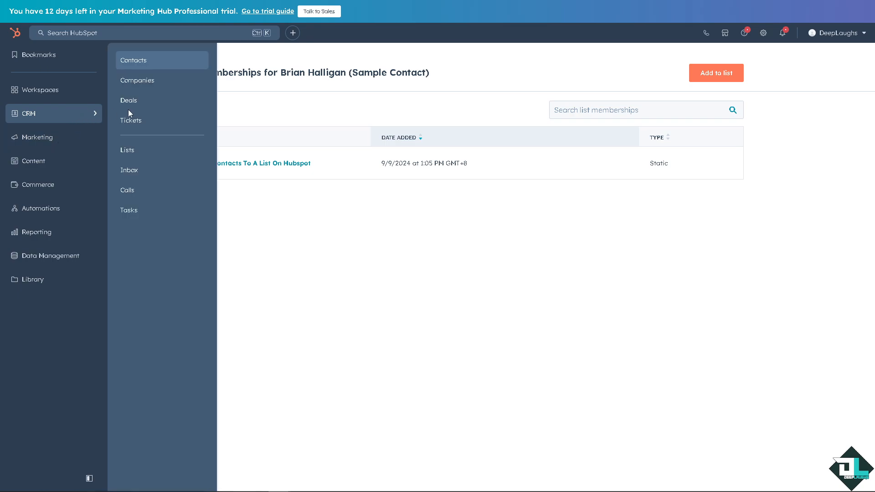
click(147, 63)
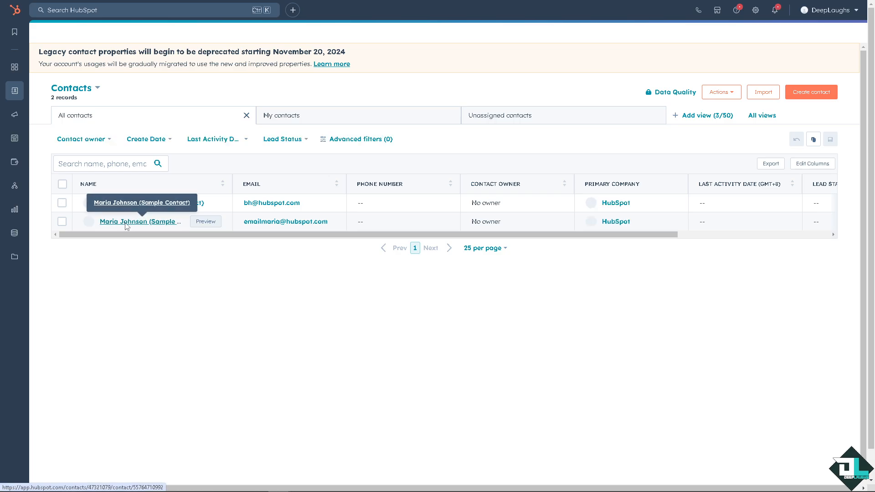
click(125, 222)
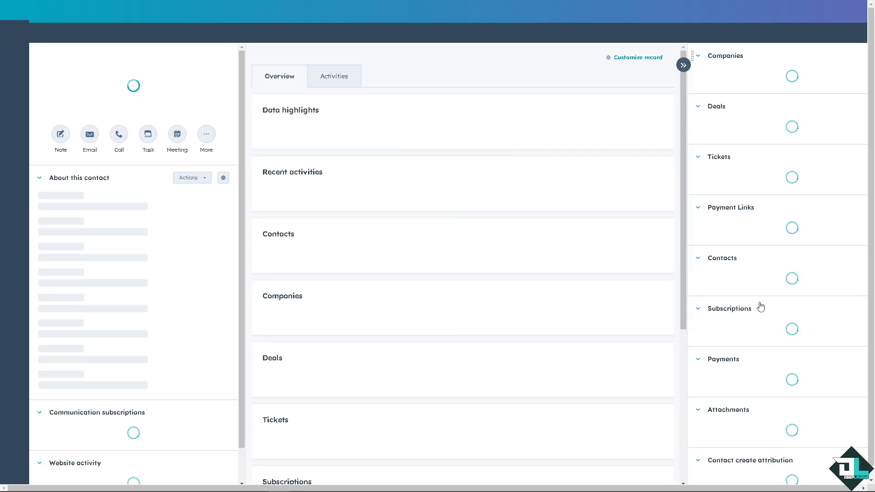
scroll(759, 303, down, 3)
scroll(779, 307, down, 5)
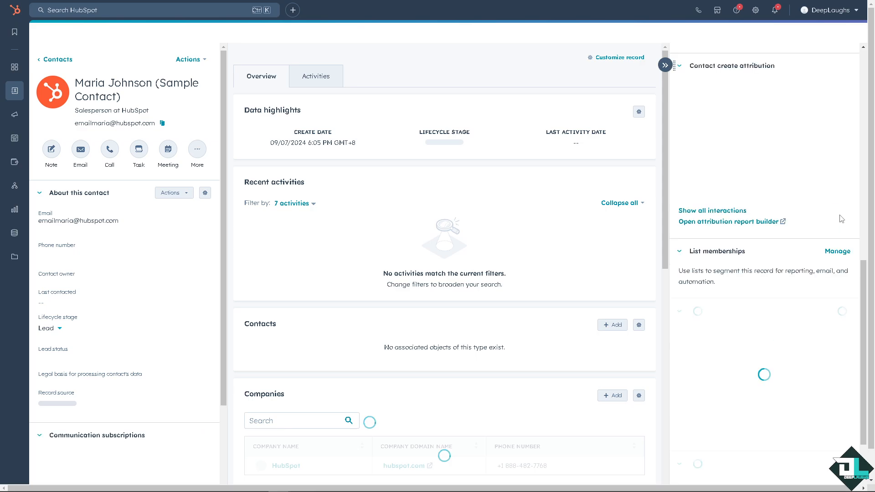
click(835, 253)
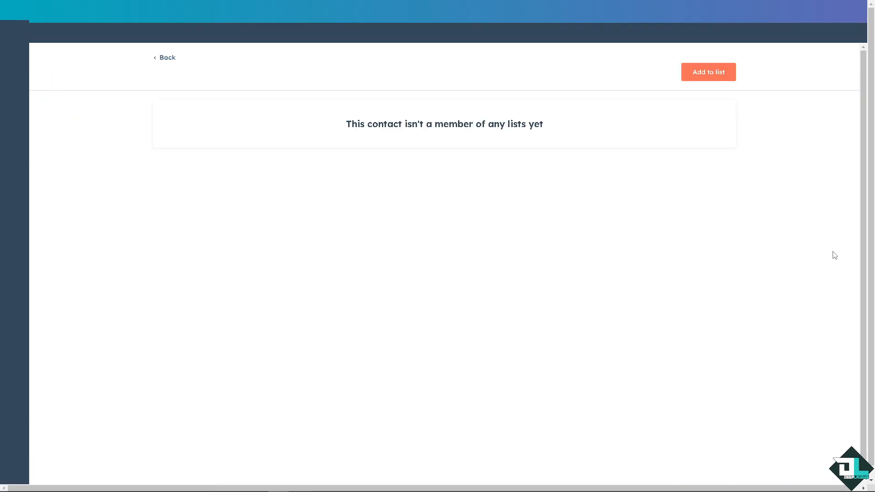
Choose the static list "How To Add Contacts To A List On Hubspot" for adding the second sample contact.
click(709, 75)
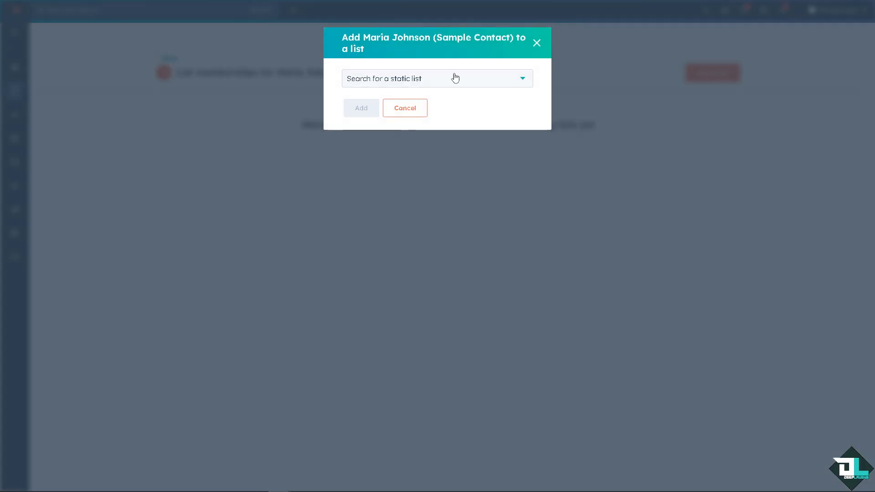
click(445, 80)
click(430, 129)
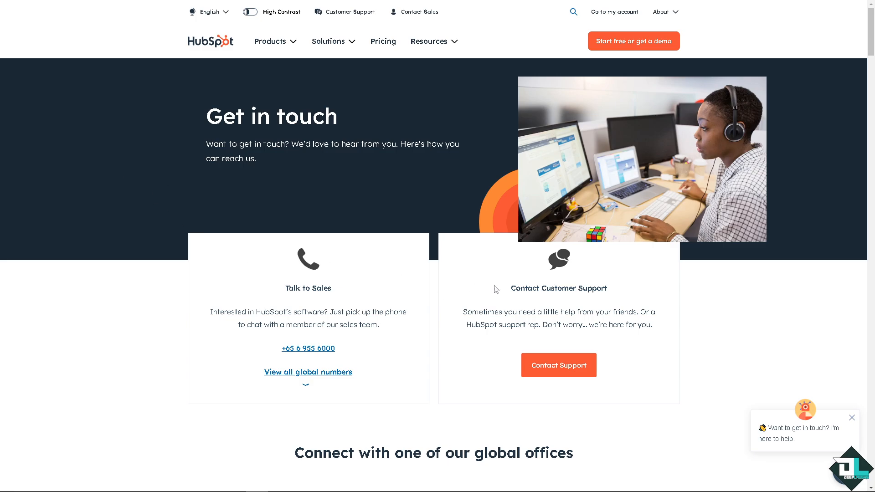
Open the Help Center through customer support, search for "How To Add Contacts To A List On Hubspot" and look through the results.
click(557, 359)
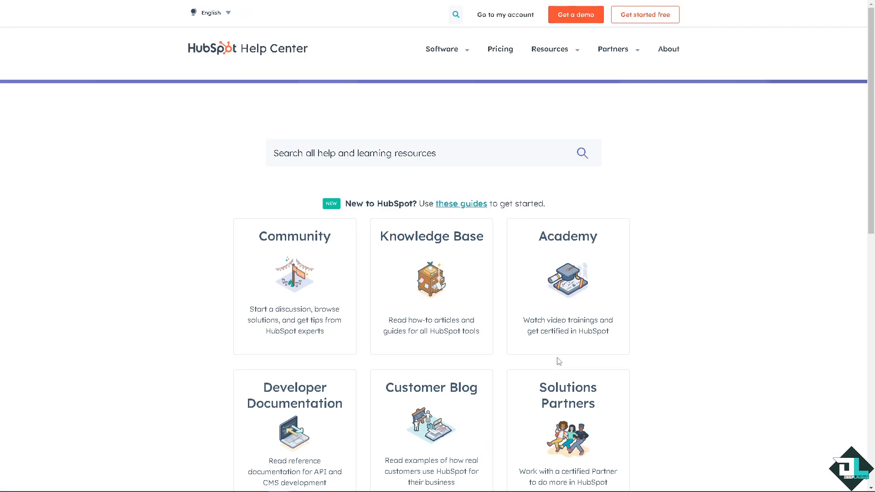
click(402, 148)
text(How To Add Contacts To A List On Hubspot)
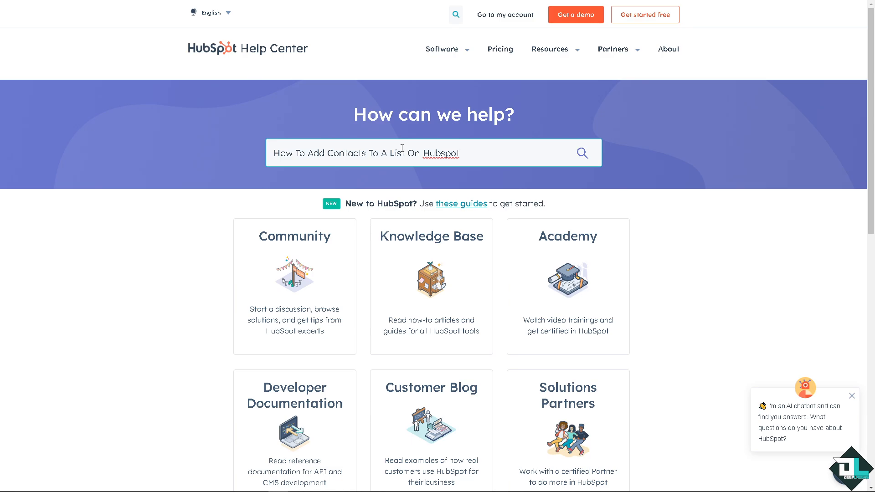
key(Return)
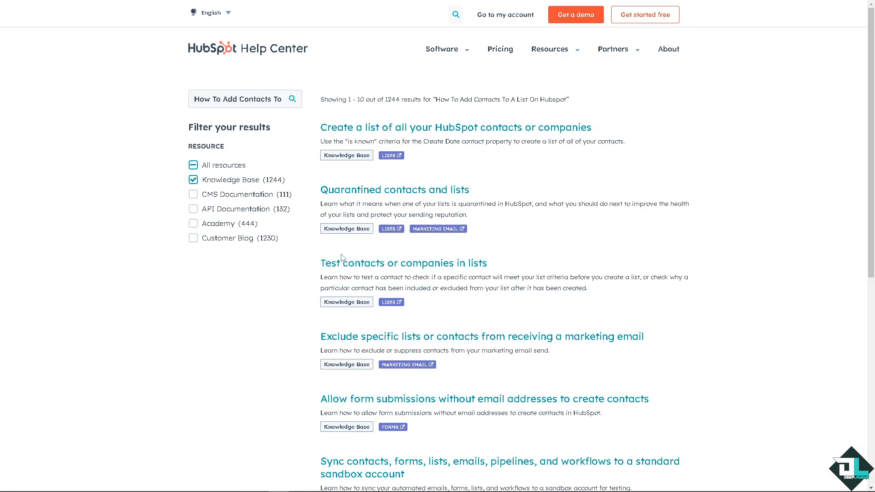
scroll(434, 316, down, 10)
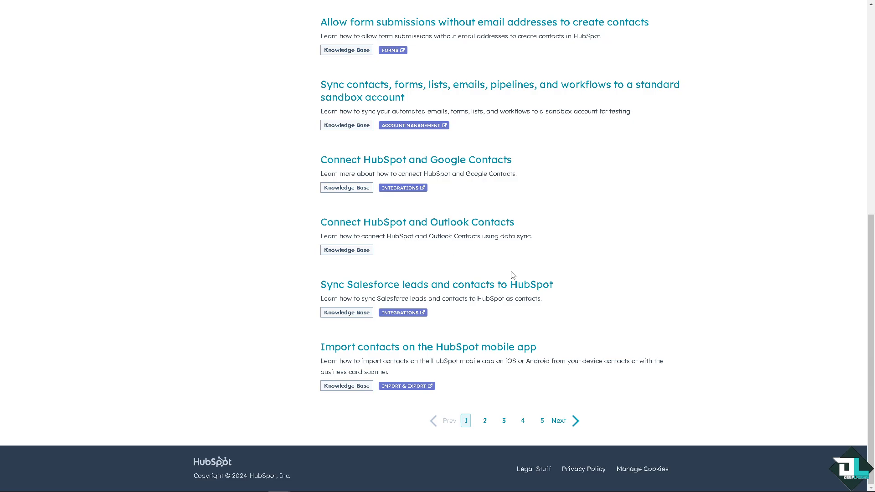
scroll(512, 274, up, 6)
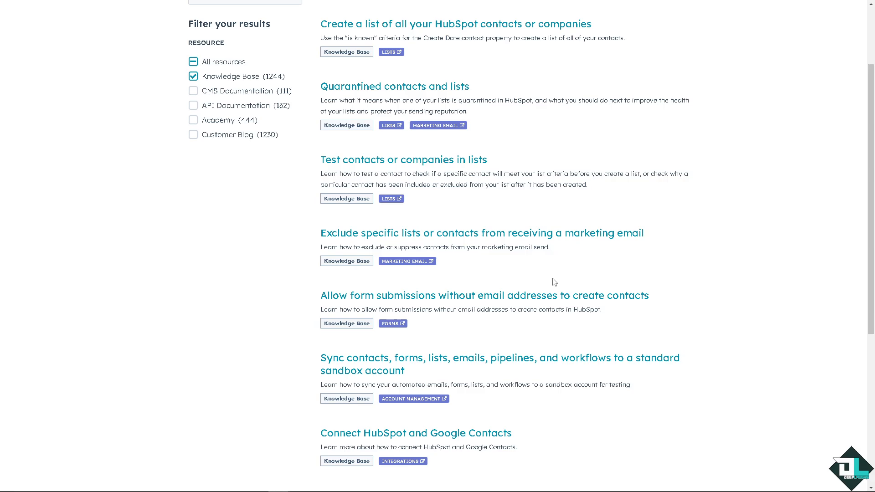
scroll(551, 283, up, 3)
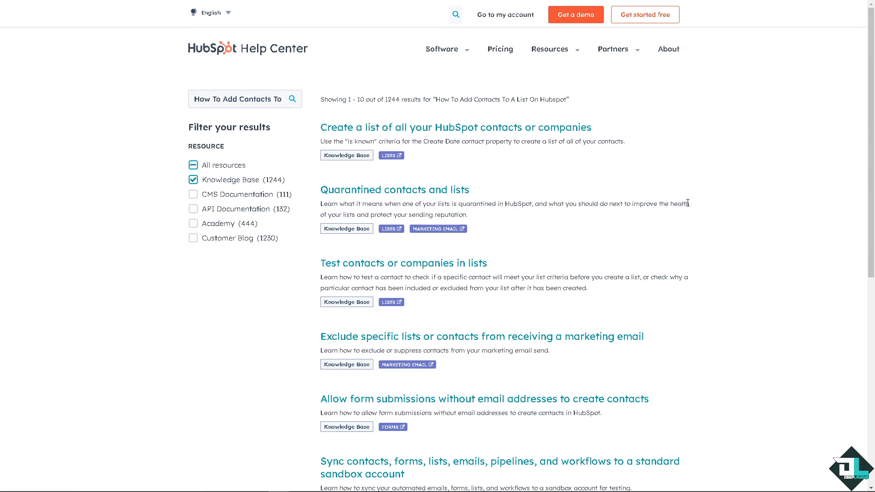
scroll(556, 167, down, 6)
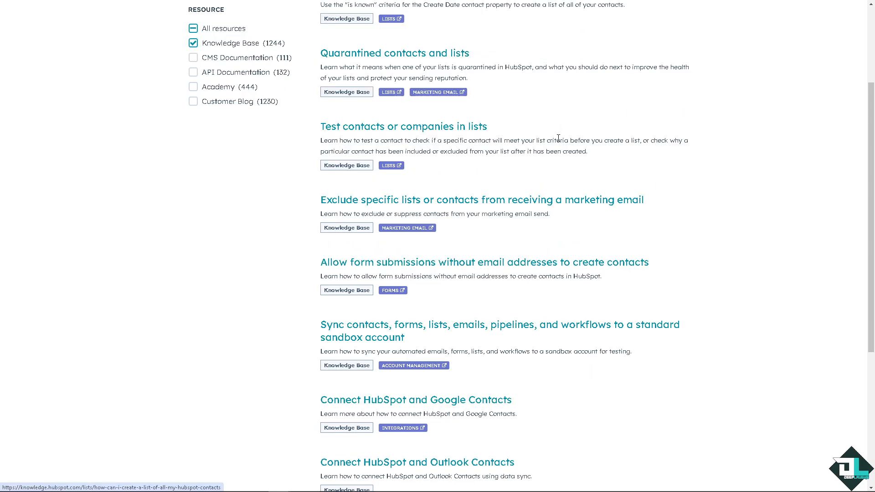